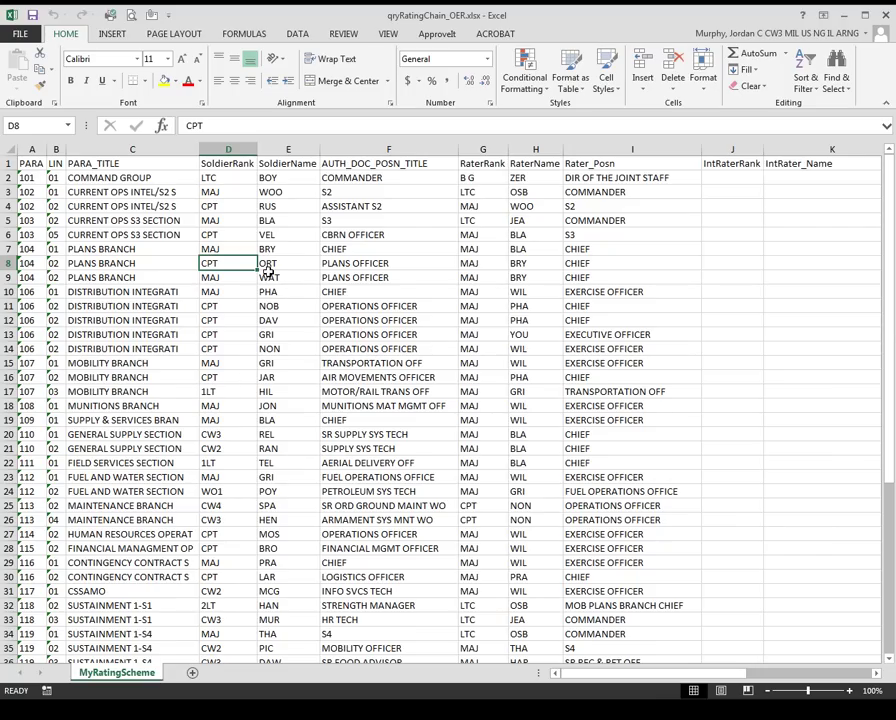
# Step: Insert a table over A1:O52 with the first row as headers, creating Table9
pyautogui.click(112, 35)
pyautogui.click(121, 68)
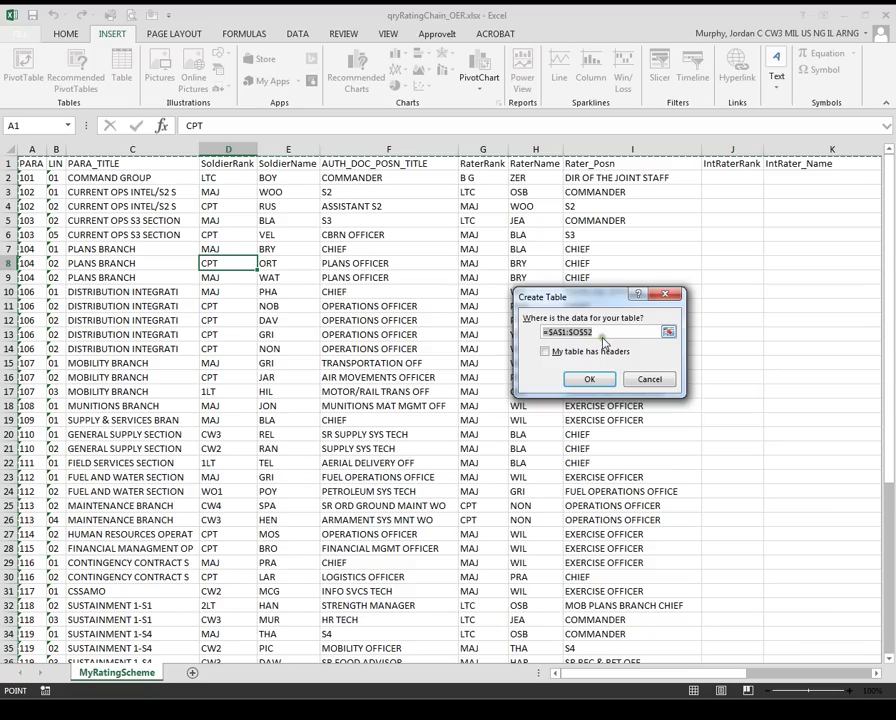
pyautogui.click(545, 352)
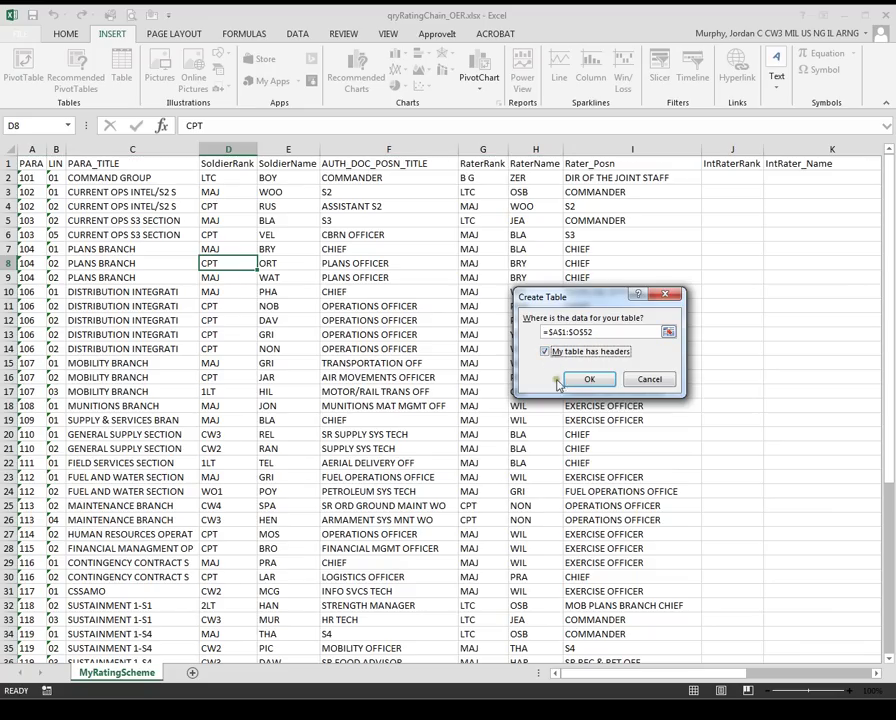
pyautogui.click(588, 382)
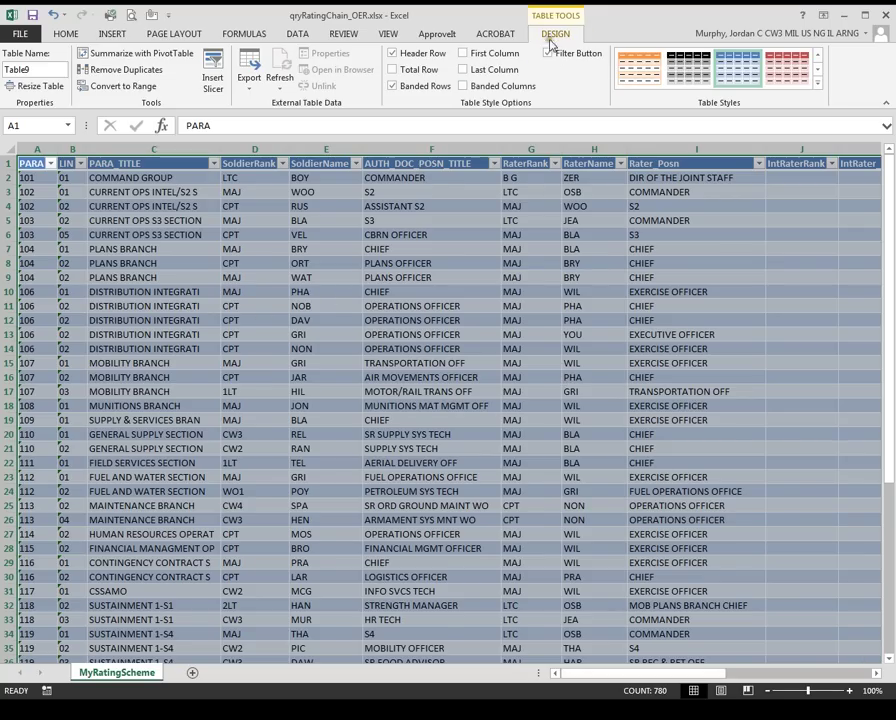
# Step: Start exporting the table to a SharePoint list at the testsite address
pyautogui.click(247, 95)
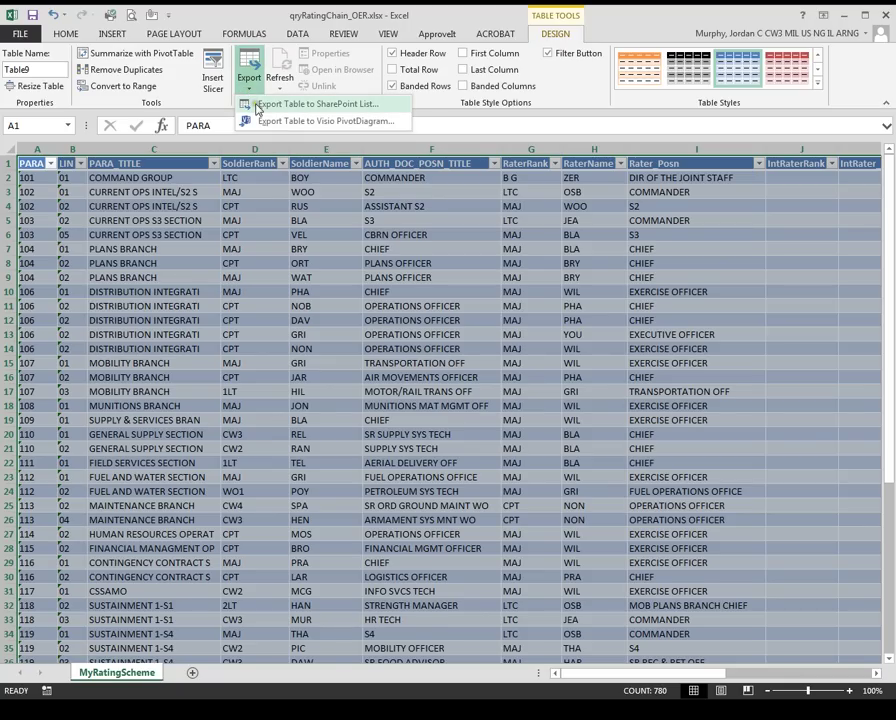
pyautogui.click(256, 106)
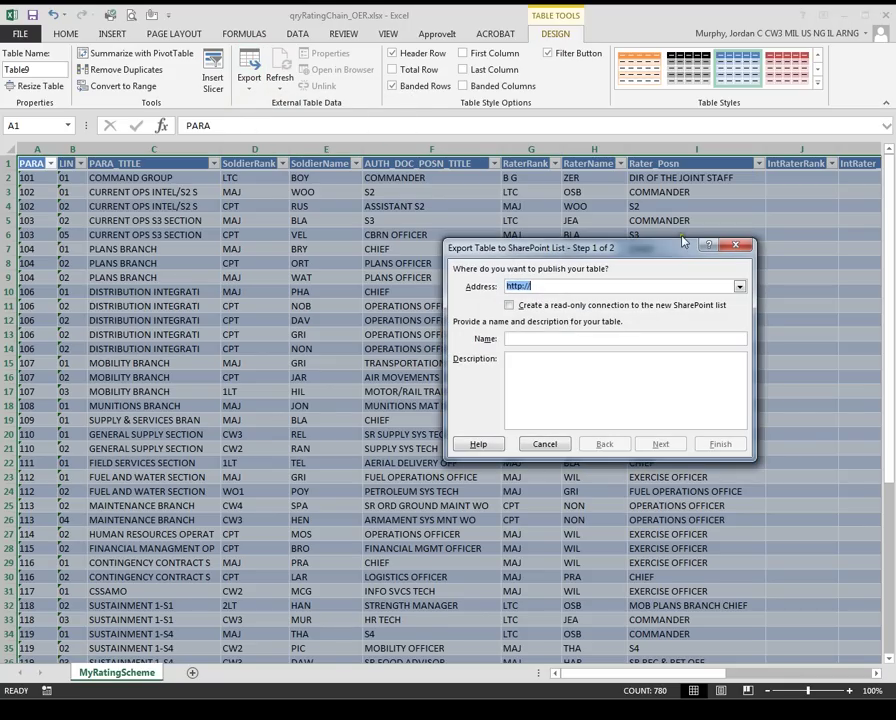
pyautogui.click(739, 287)
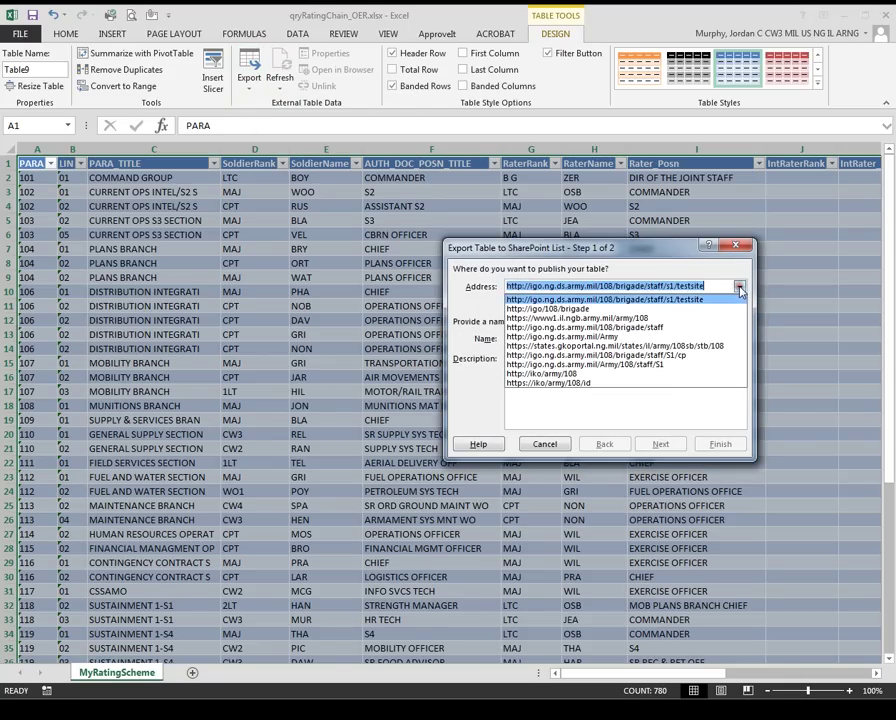
pyautogui.click(691, 301)
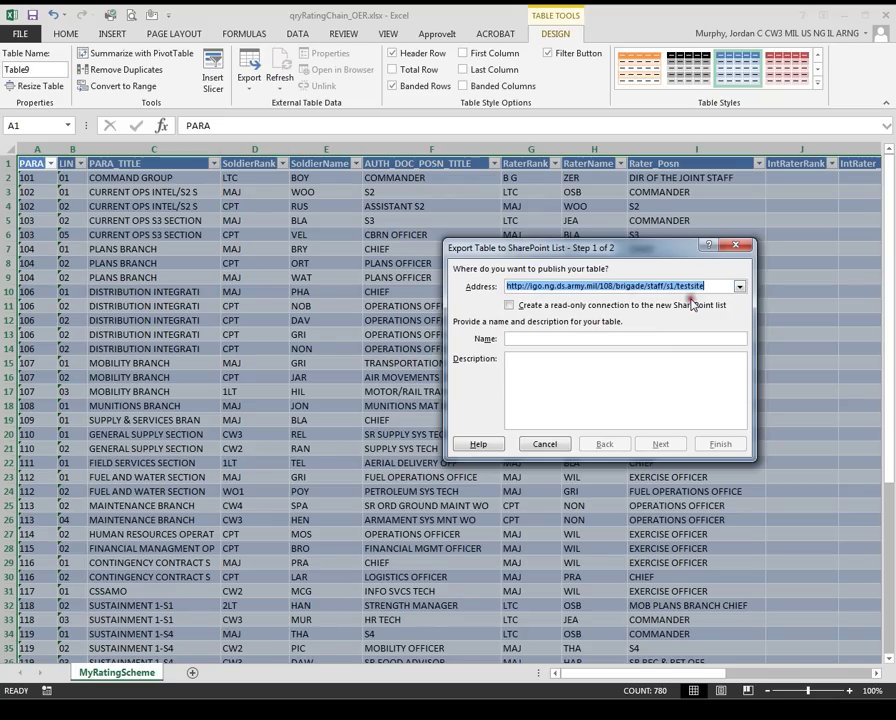
# Step: Name the list 'MyRatingScheme' with description 'This is my rating scheme'
pyautogui.click(525, 338)
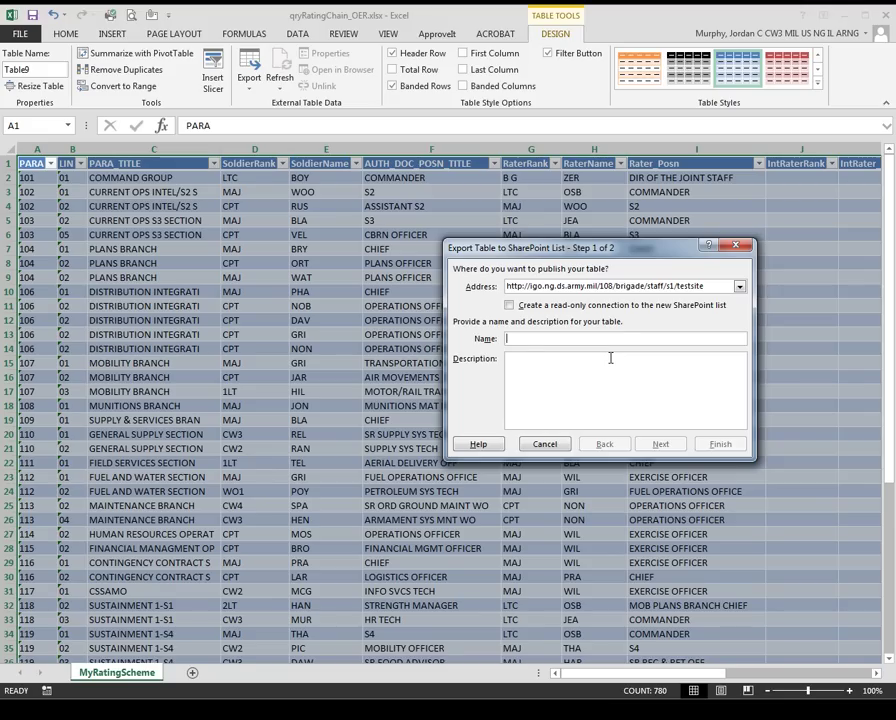
pyautogui.write('My')
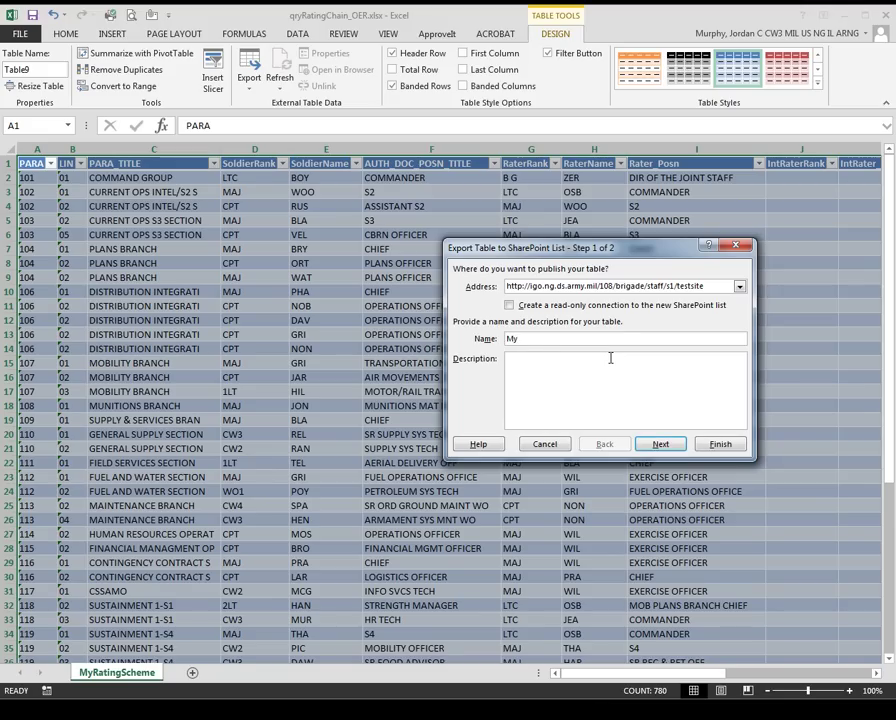
pyautogui.write('RatingSch')
pyautogui.write('eme')
pyautogui.press('Tab')
pyautogui.write('Thsi')
pyautogui.press('BackSpace')
pyautogui.press('BackSpace')
pyautogui.write('is ')
pyautogui.write('is my rating ')
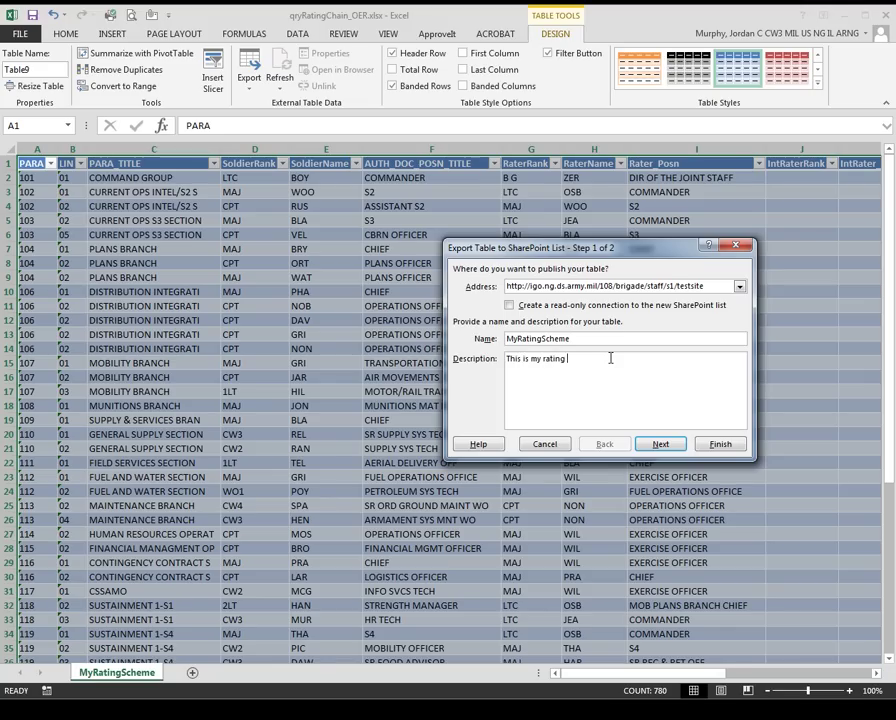
pyautogui.write('scheme')
# Step: Review the column data types, PARA through SR_Rater_Title, all single-line text
pyautogui.click(660, 444)
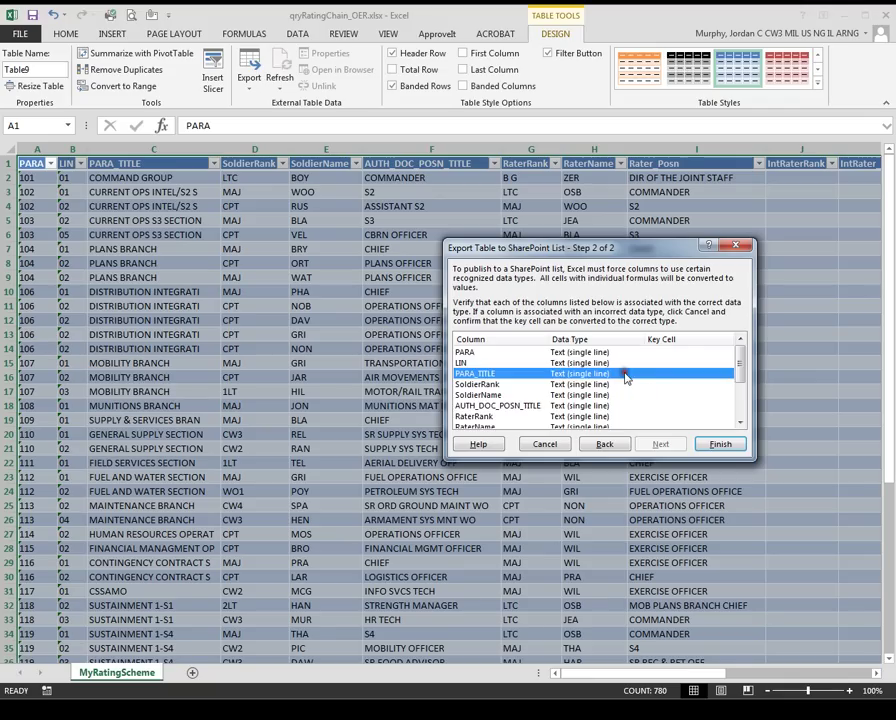
pyautogui.scroll(-3, 625, 378)
pyautogui.scroll(-1, 566, 394)
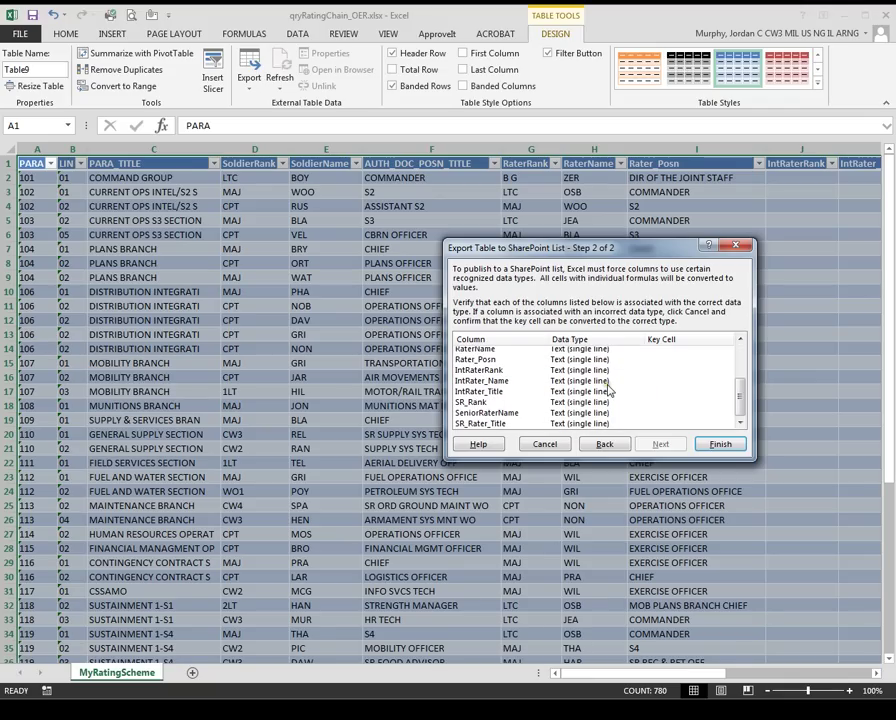
# Step: Publish the table to SharePoint and open the new MyRatingScheme list
pyautogui.click(720, 444)
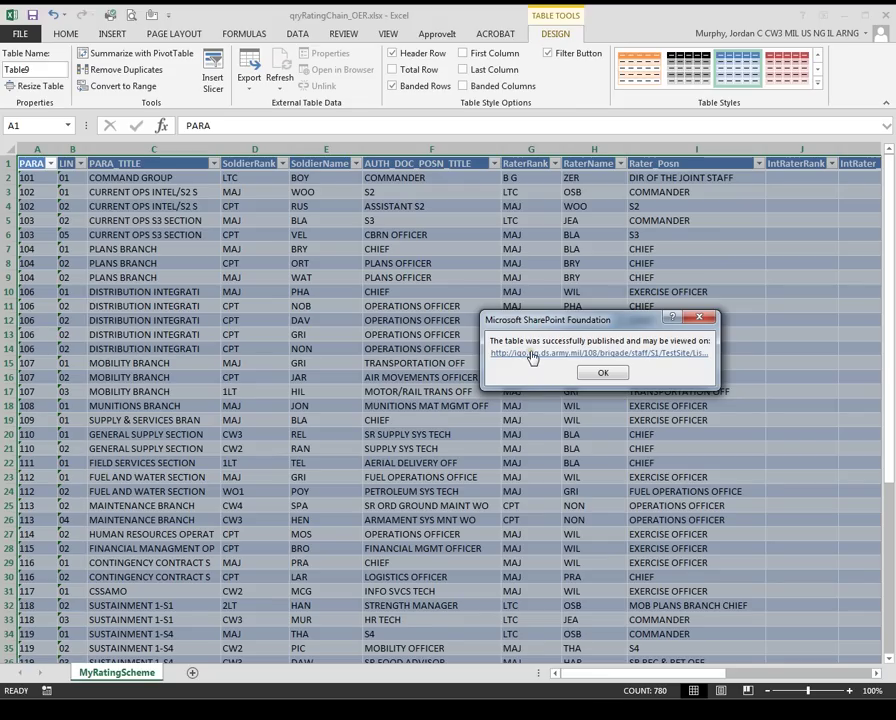
pyautogui.click(598, 352)
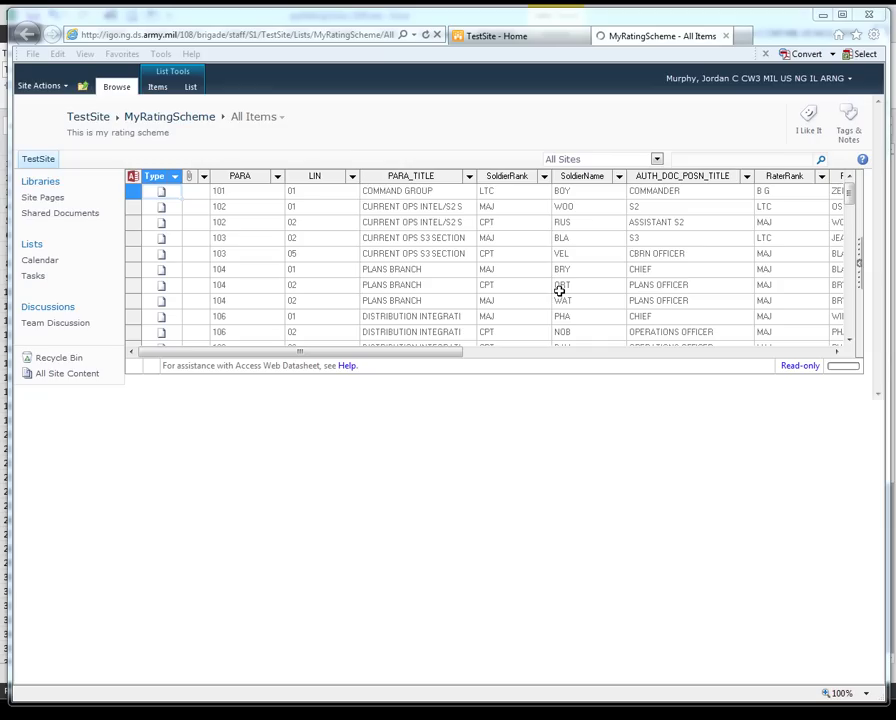
# Step: Browse the MyRatingScheme datasheet rows, selecting the PLANS BRANCH cells in 104/01 and 104/02
pyautogui.click(453, 271)
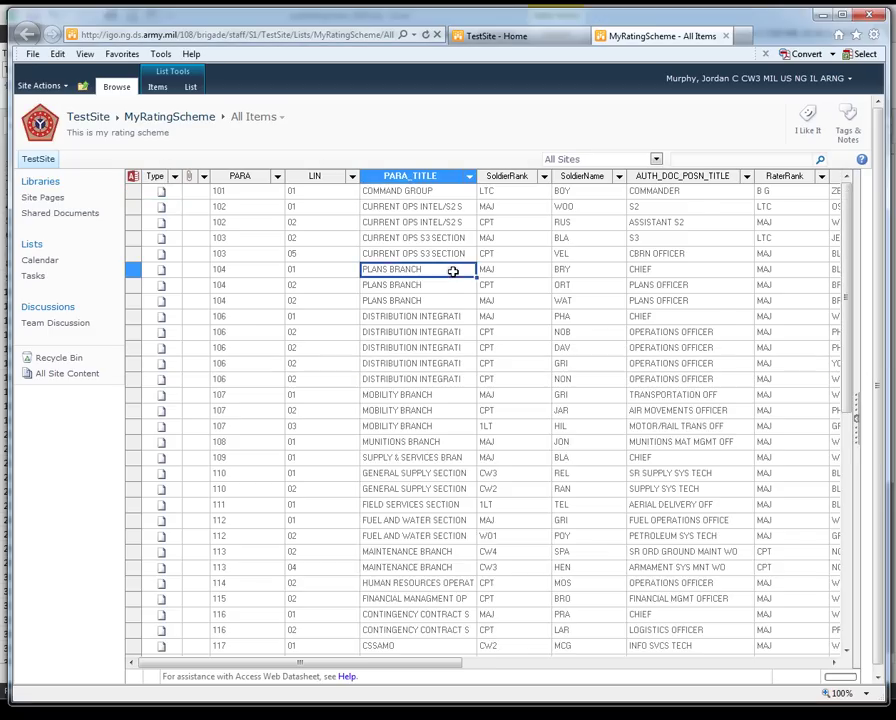
pyautogui.scroll(-2, 453, 271)
pyautogui.scroll(-6, 453, 273)
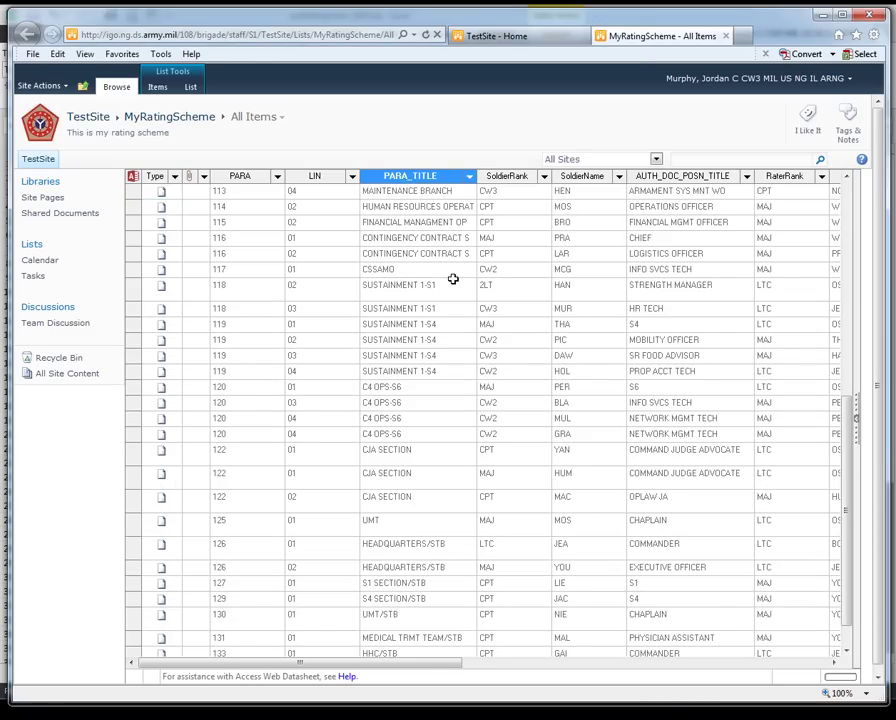
pyautogui.scroll(-1, 453, 280)
pyautogui.scroll(4, 453, 282)
pyautogui.scroll(2, 453, 285)
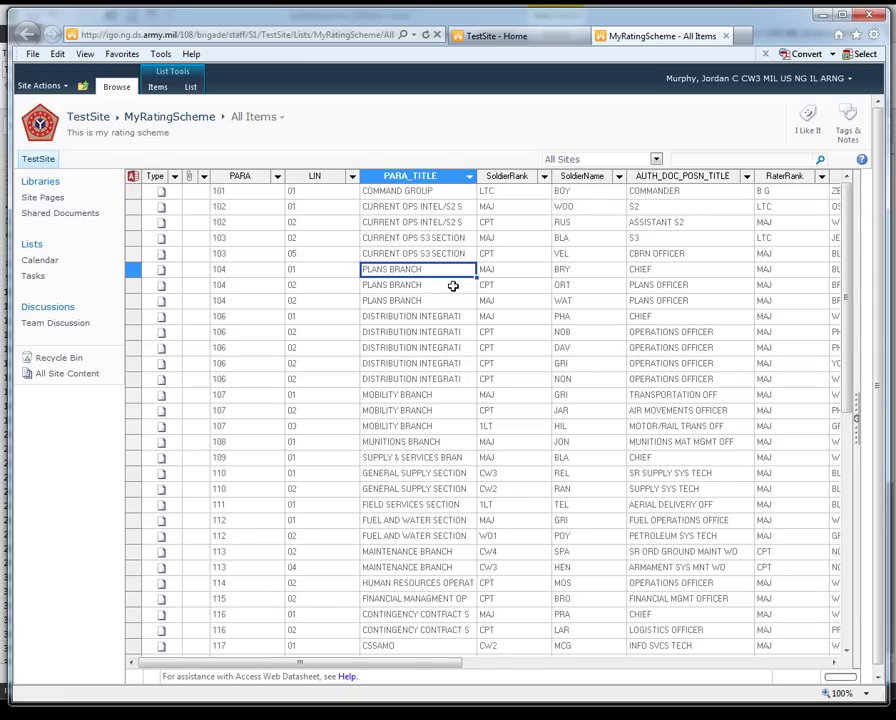
pyautogui.click(453, 286)
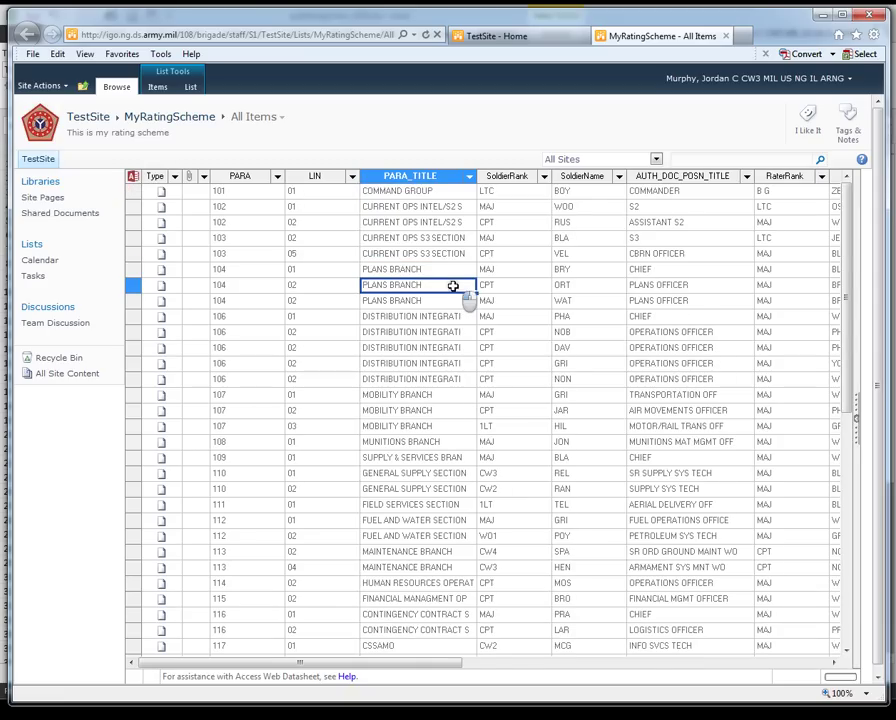
pyautogui.scroll(-6, 529, 268)
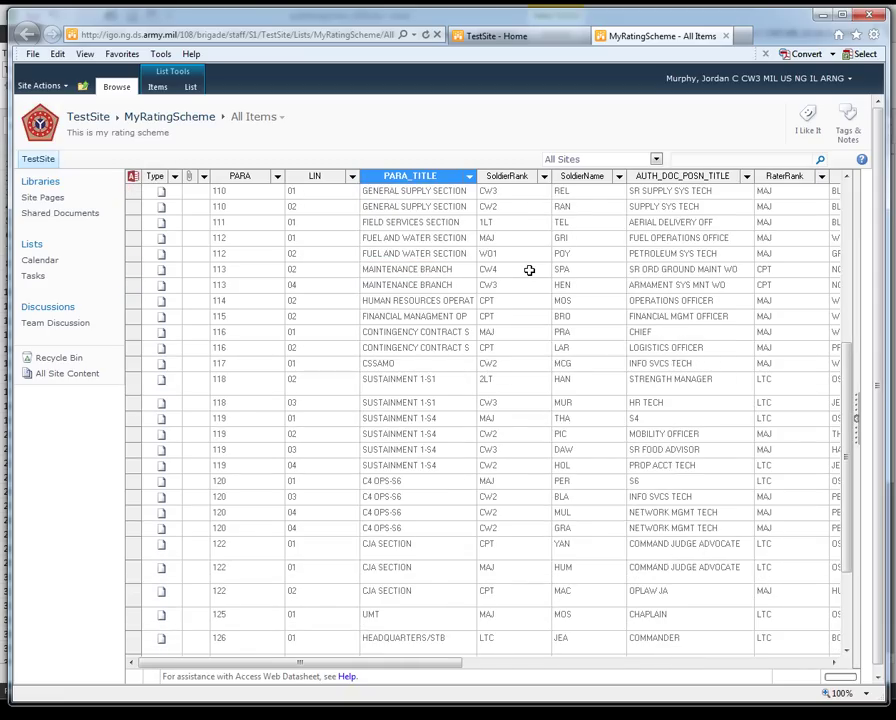
pyautogui.scroll(6, 529, 270)
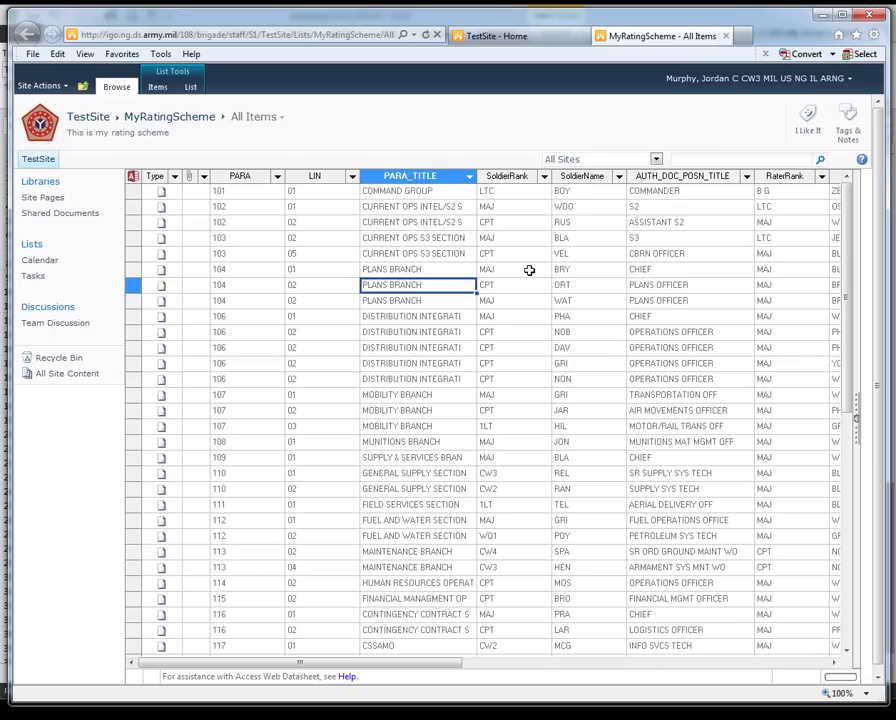